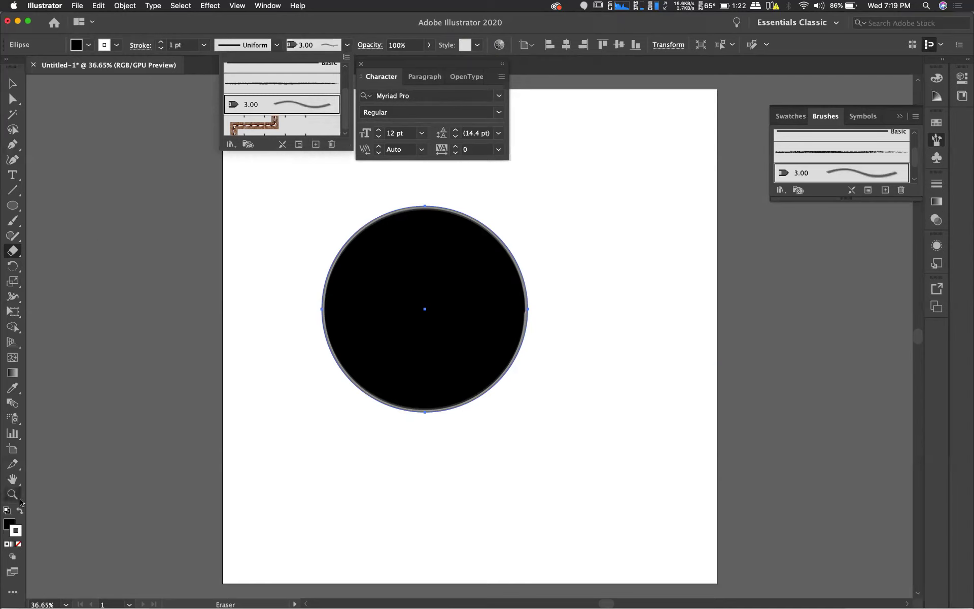
Erase several freehand curved strokes across the black circle with the Eraser tool to make a line-cut logo.
left_click(7, 523)
left_click(8, 524)
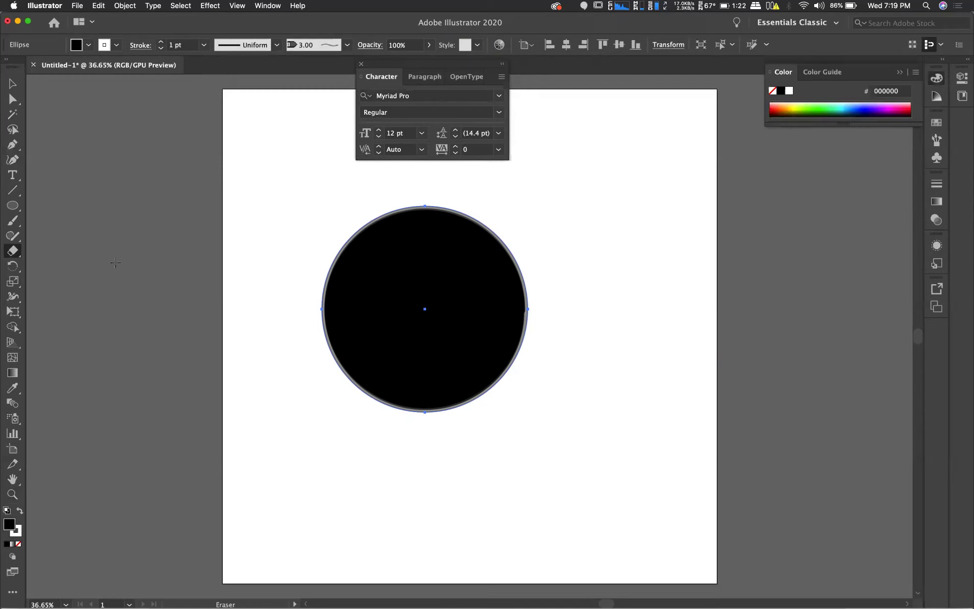
mouse_move(331, 244)
left_mouse_down()
mouse_move(413, 230)
mouse_move(360, 324)
mouse_move(419, 316)
mouse_move(383, 361)
mouse_move(339, 368)
mouse_move(395, 378)
mouse_move(465, 366)
left_mouse_up()
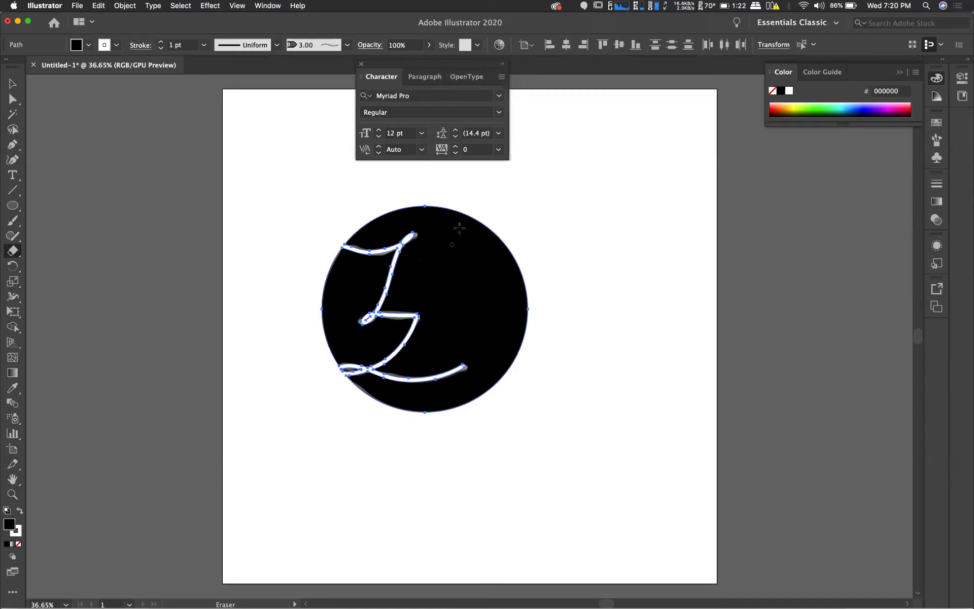
left_click_drag(425, 254, 502, 230)
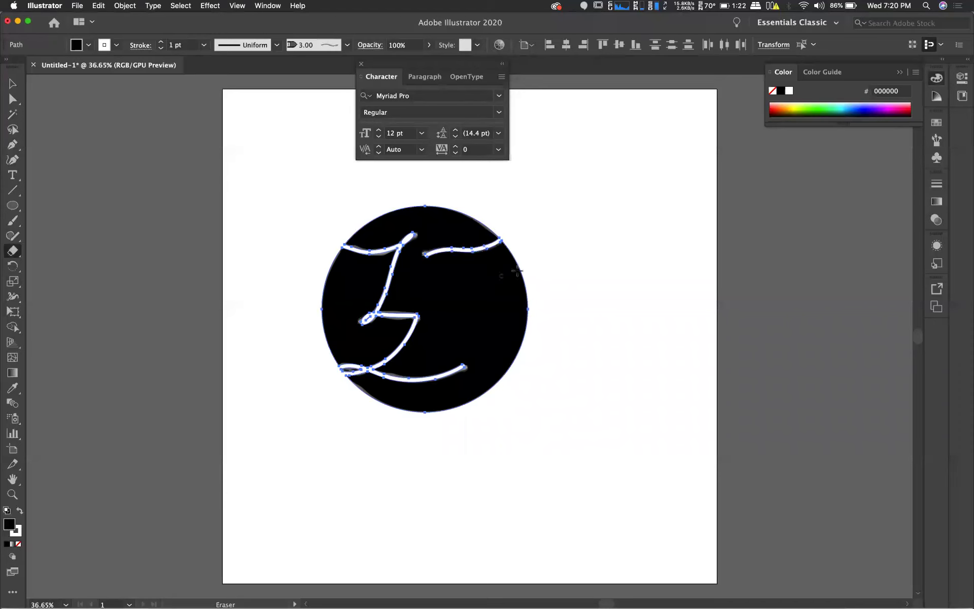
mouse_move(522, 268)
left_mouse_down()
mouse_move(474, 298)
mouse_move(520, 319)
left_mouse_up()
left_click_drag(449, 342, 484, 342)
Select all pieces of the cut circle and move them together near the artboard's upper-left corner.
left_click(14, 86)
left_click(284, 215)
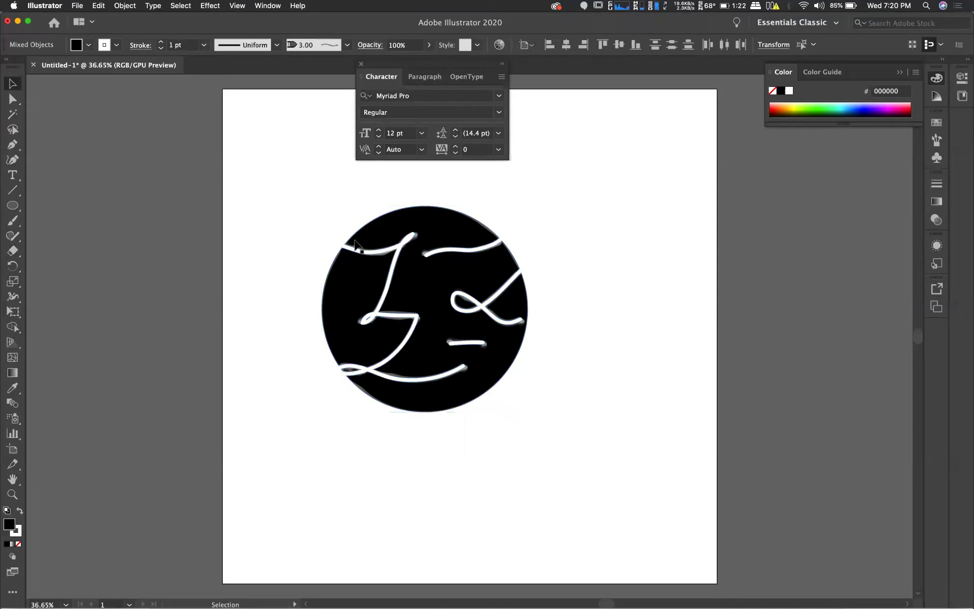
left_click(381, 229)
left_click(296, 214)
left_click_drag(295, 206, 557, 454)
left_click_drag(492, 365, 415, 290)
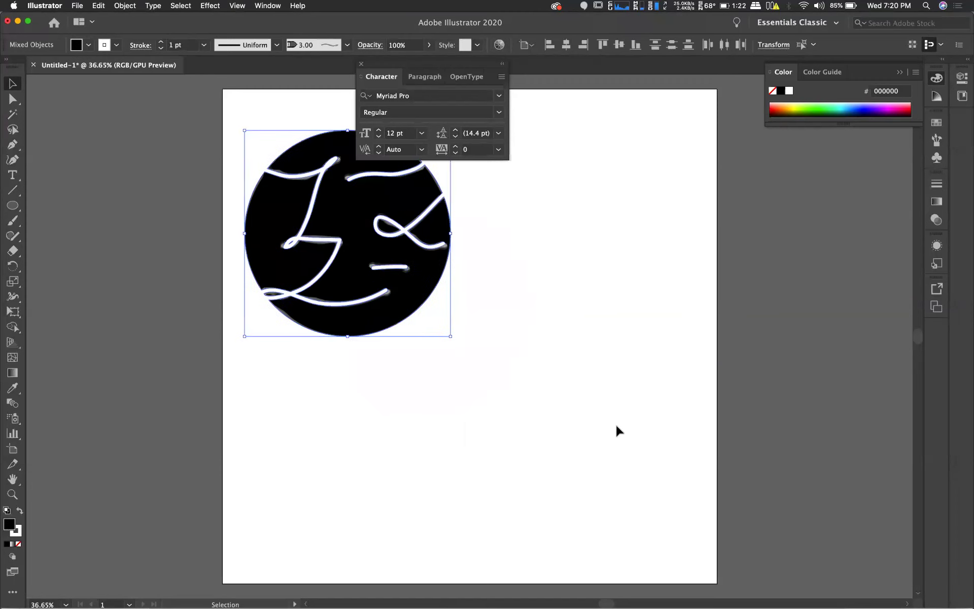
left_click(680, 525)
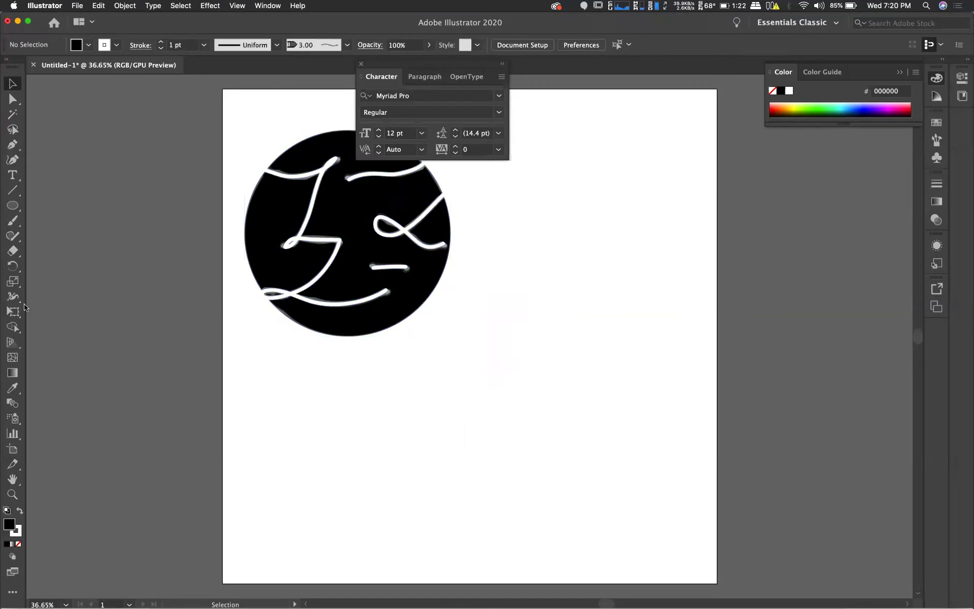
Shrink the artboard to about 661 × 713 px around the logo and duplicate it with its artwork to the right.
left_click(13, 448)
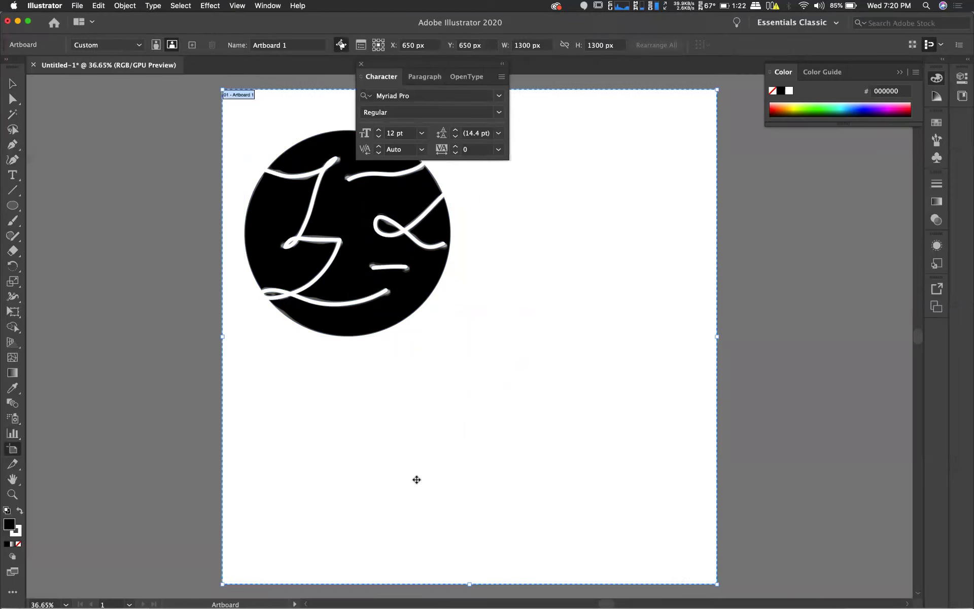
left_click_drag(713, 582, 474, 360)
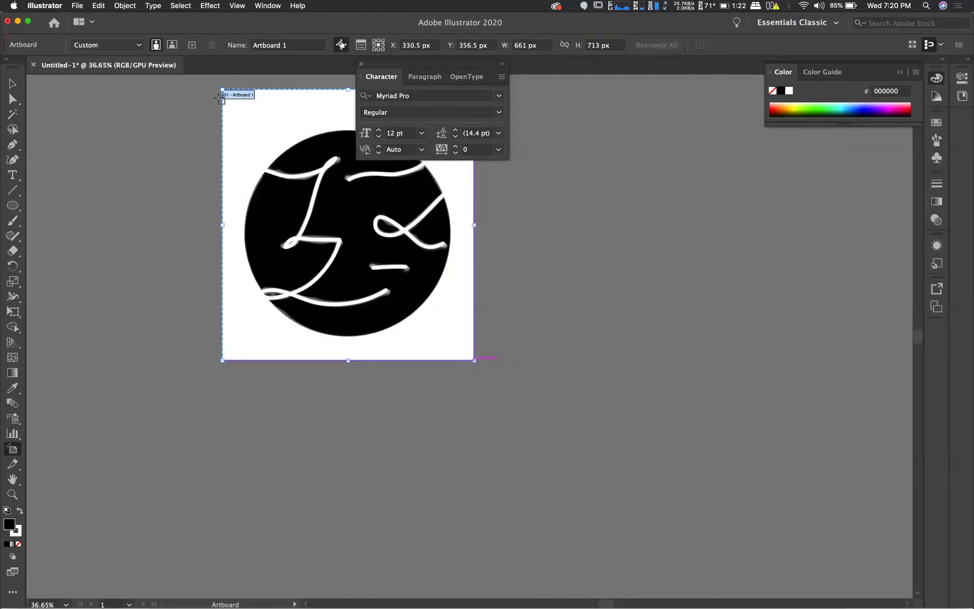
left_click(12, 84)
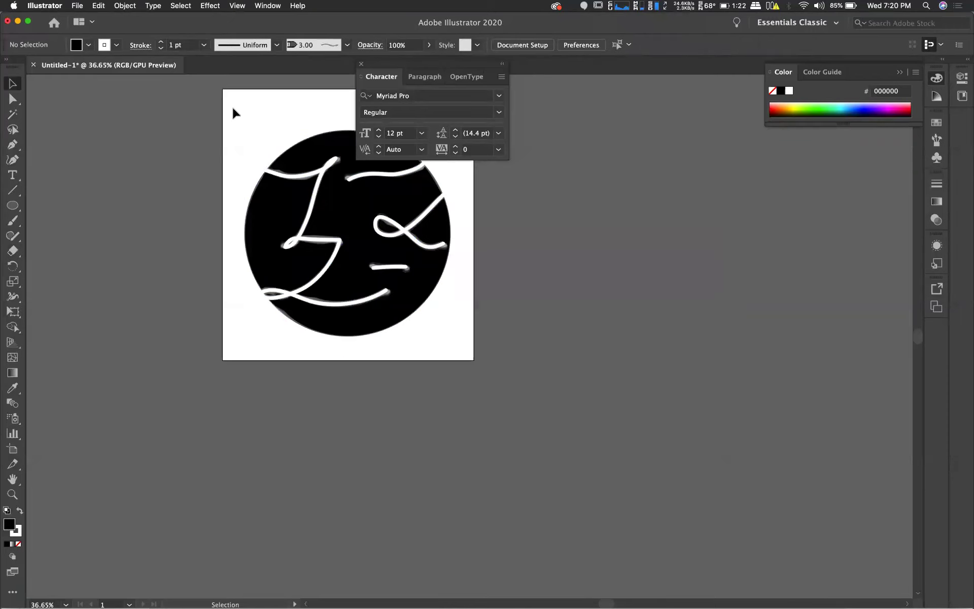
left_click(14, 450)
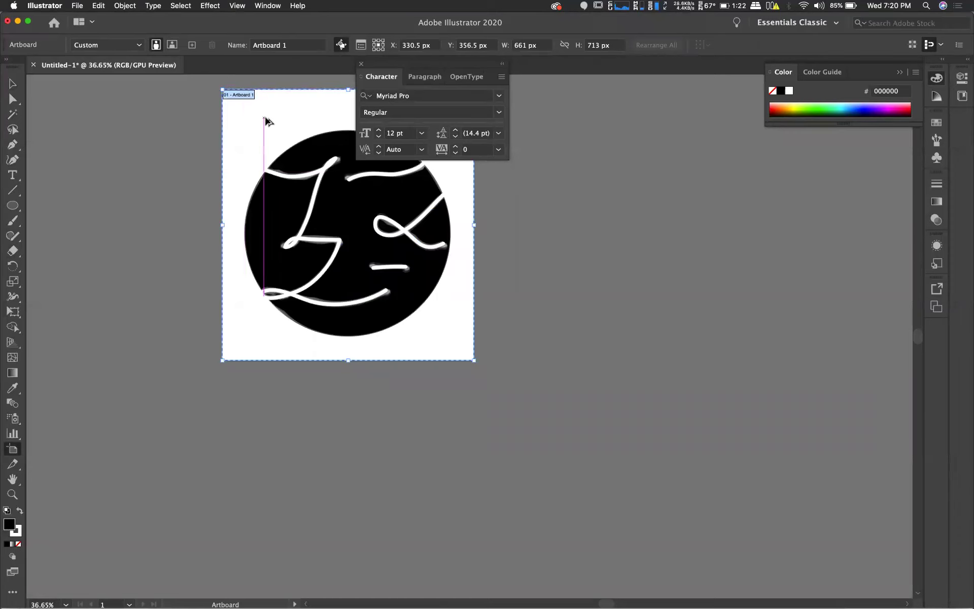
left_click_drag(268, 122, 560, 142, "alt")
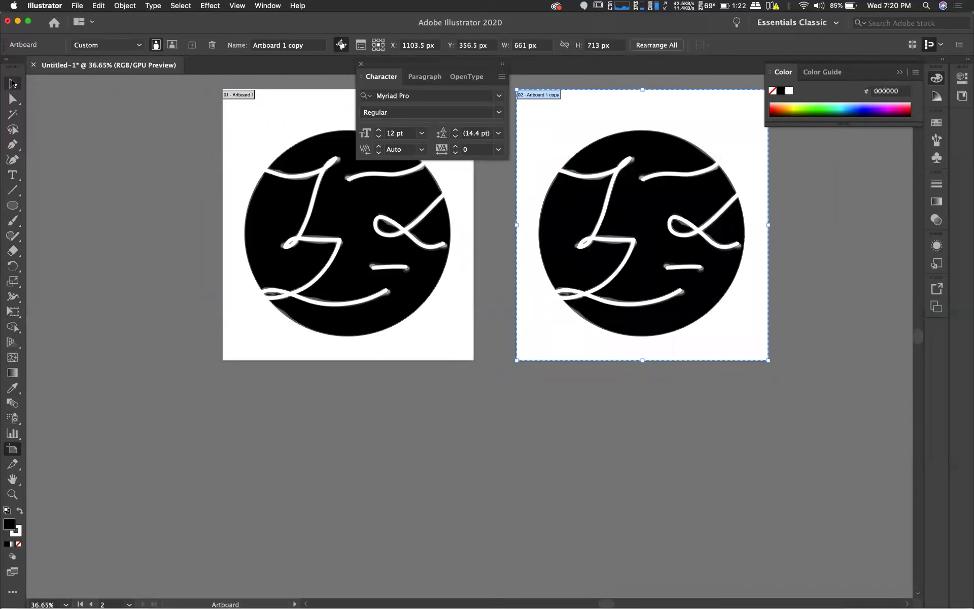
Fill the entire logo copy on the second artboard with orange FFAC15.
left_click(13, 83)
left_click_drag(531, 116, 765, 354)
left_click(789, 103)
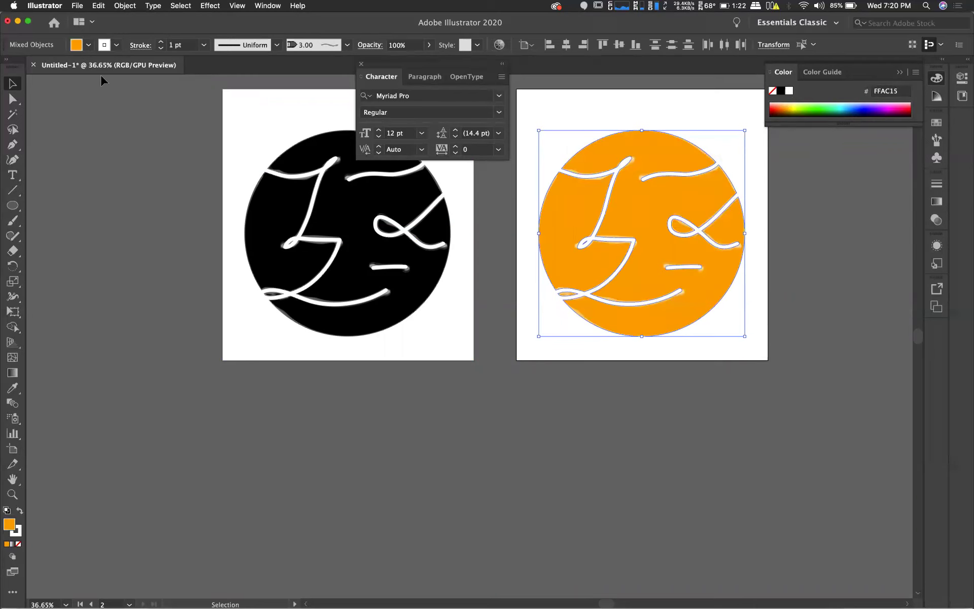
left_click(86, 147)
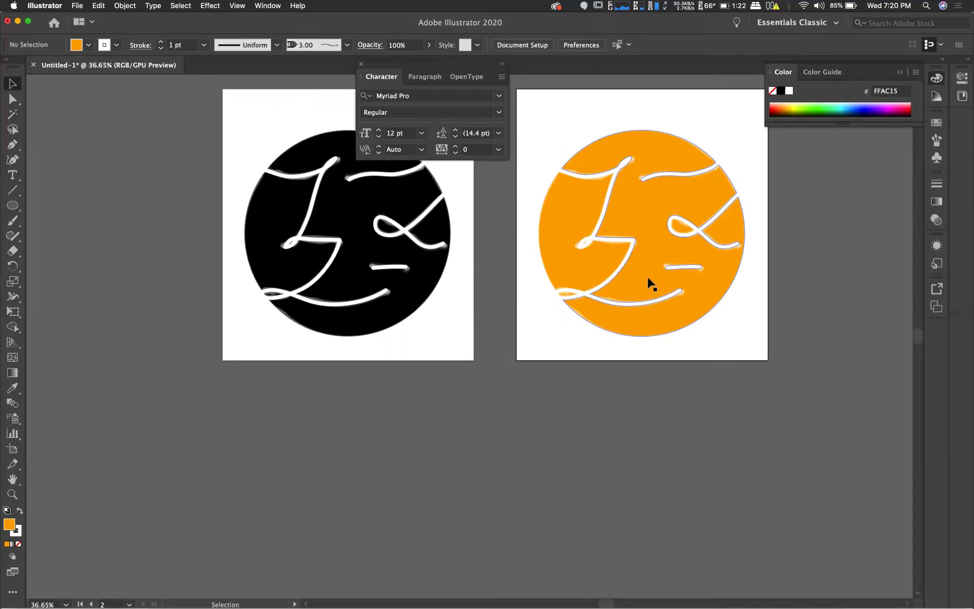
key("super+minus")
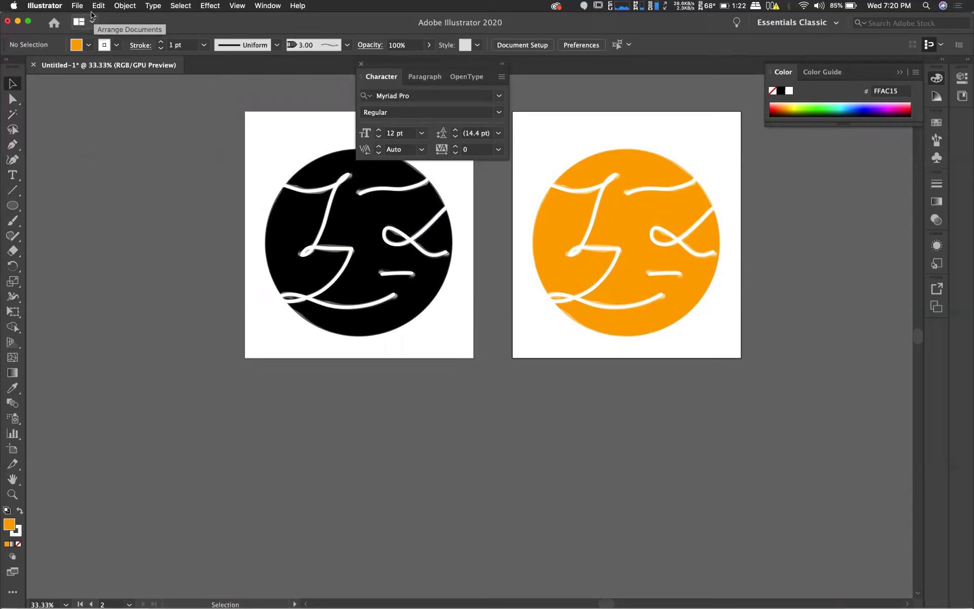
left_click(75, 6)
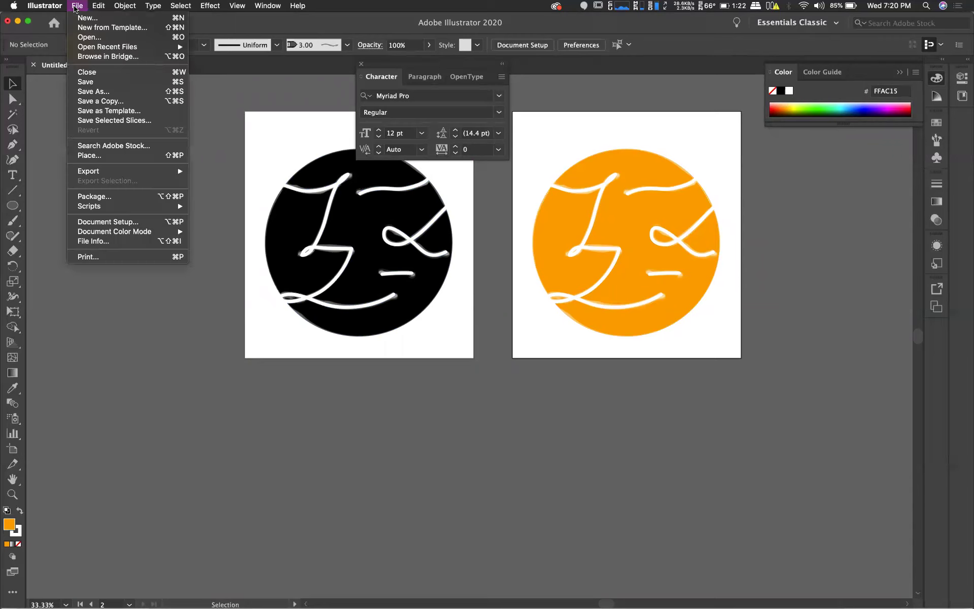
left_click(90, 82)
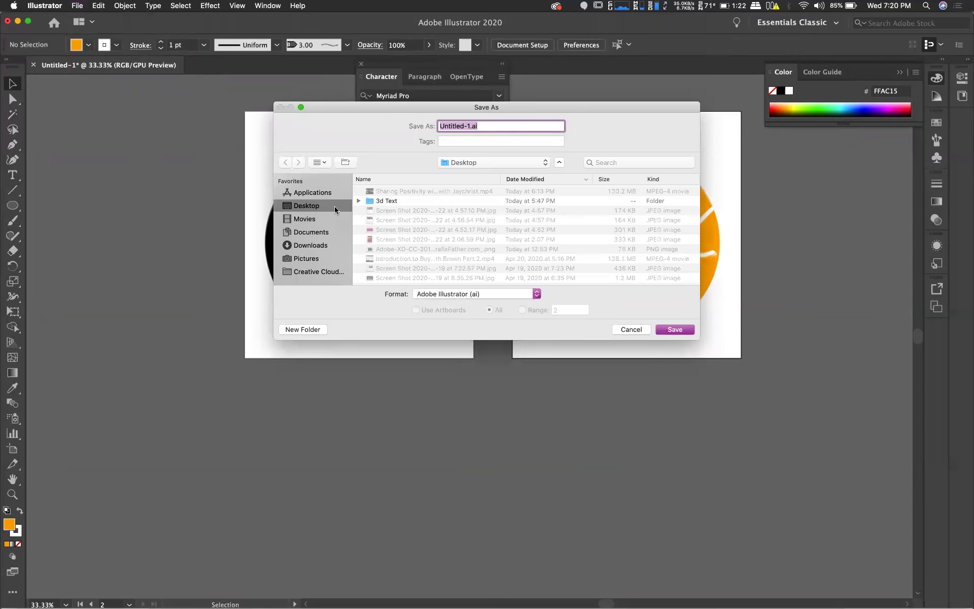
left_click_drag(471, 127, 403, 128)
type("logo")
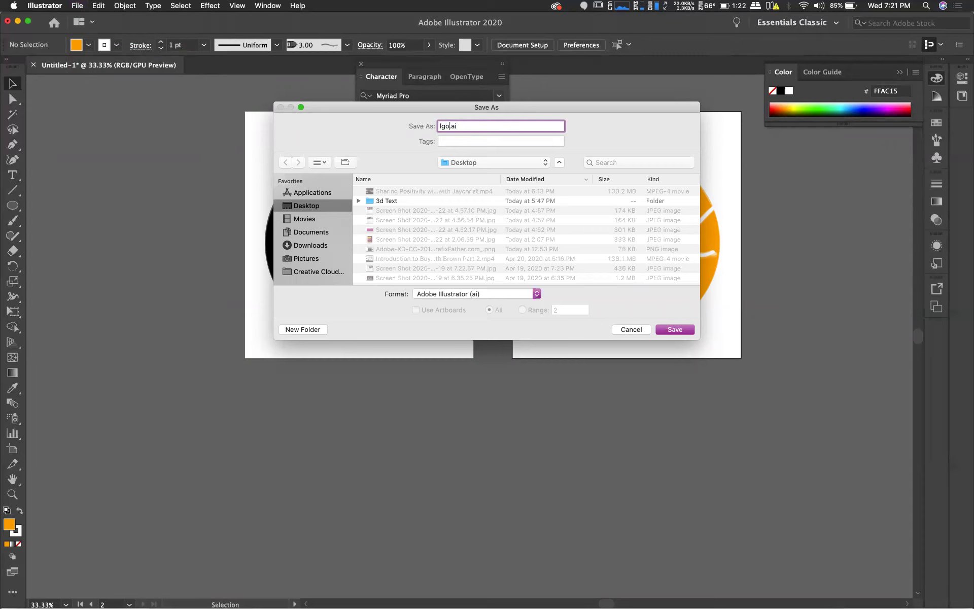
type(" for dimension")
left_click(673, 330)
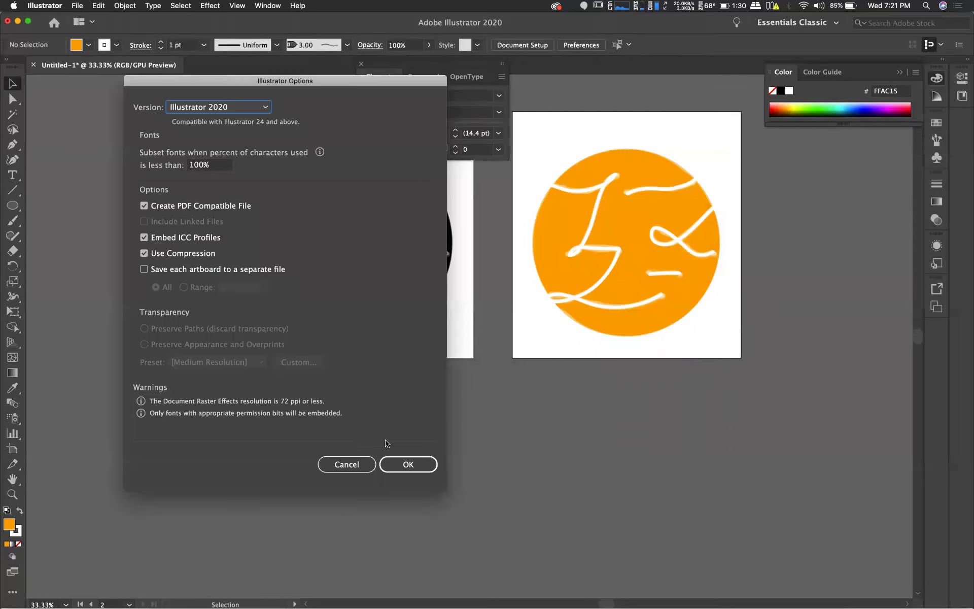
left_click(346, 464)
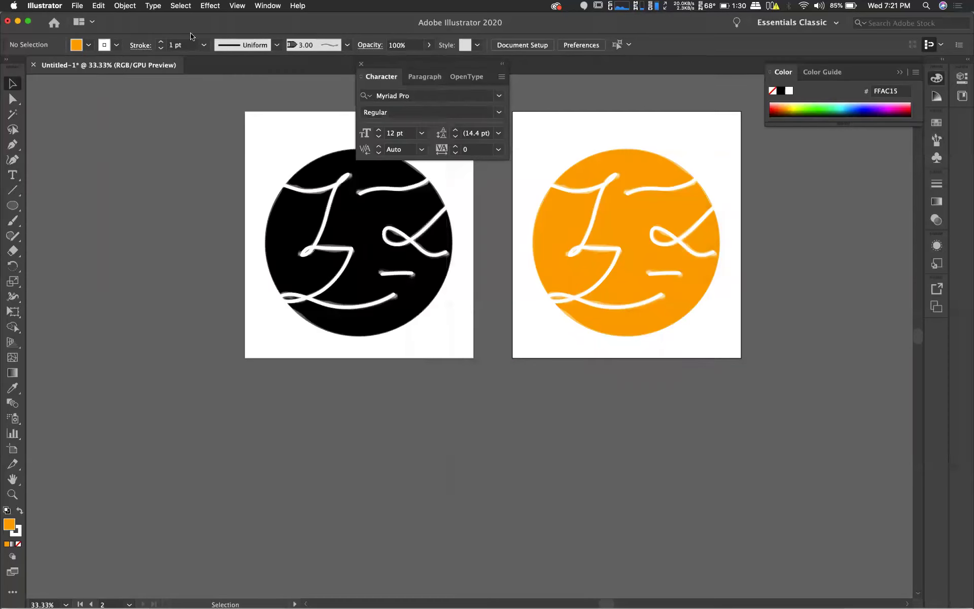
Save the document to the Desktop as "logo dimension.ai" in Illustrator 2020 format with the default options.
left_click(77, 6)
left_click(135, 82)
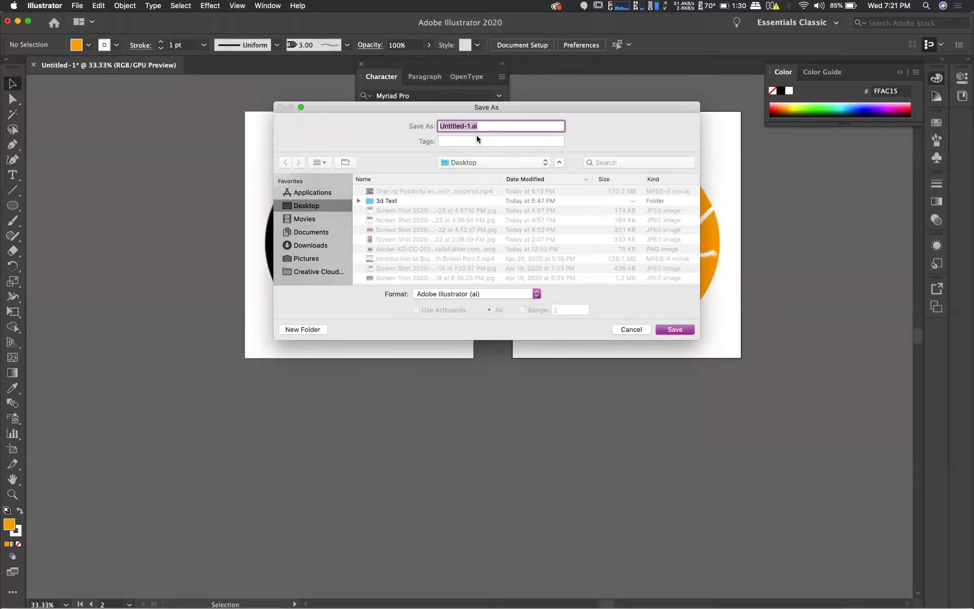
type("logo dimension")
left_click(670, 329)
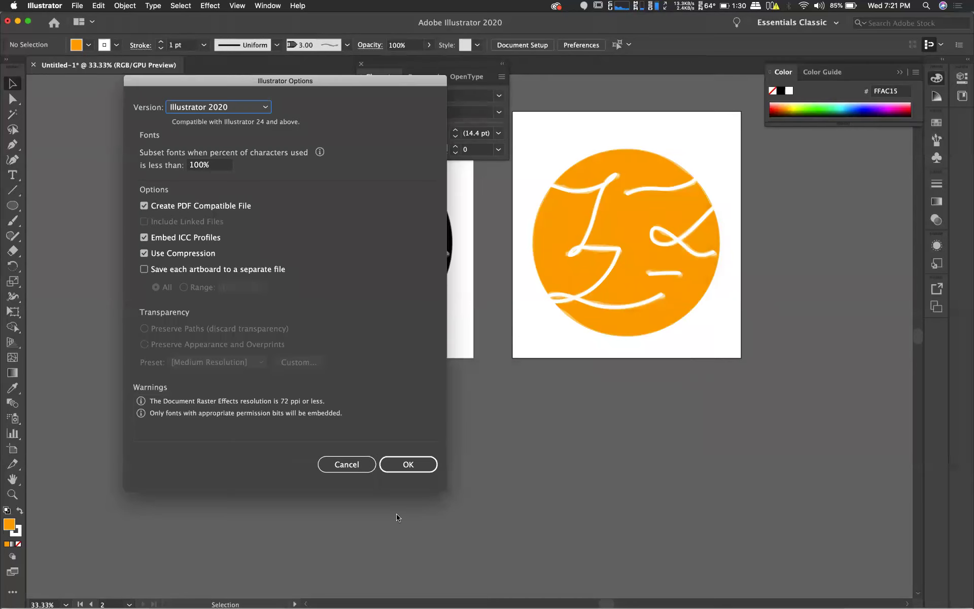
left_click(406, 464)
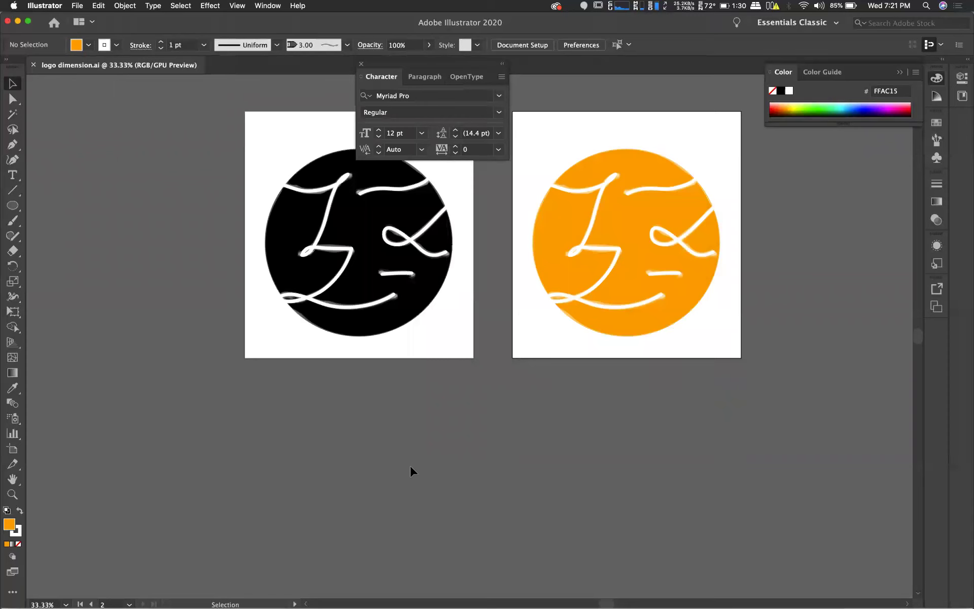
Switch to Adobe Dimension and add the Coffee Bag starter model, standing right of the beverage can at about X 14.4, Z -9.5 cm.
mouse_move(459, 601)
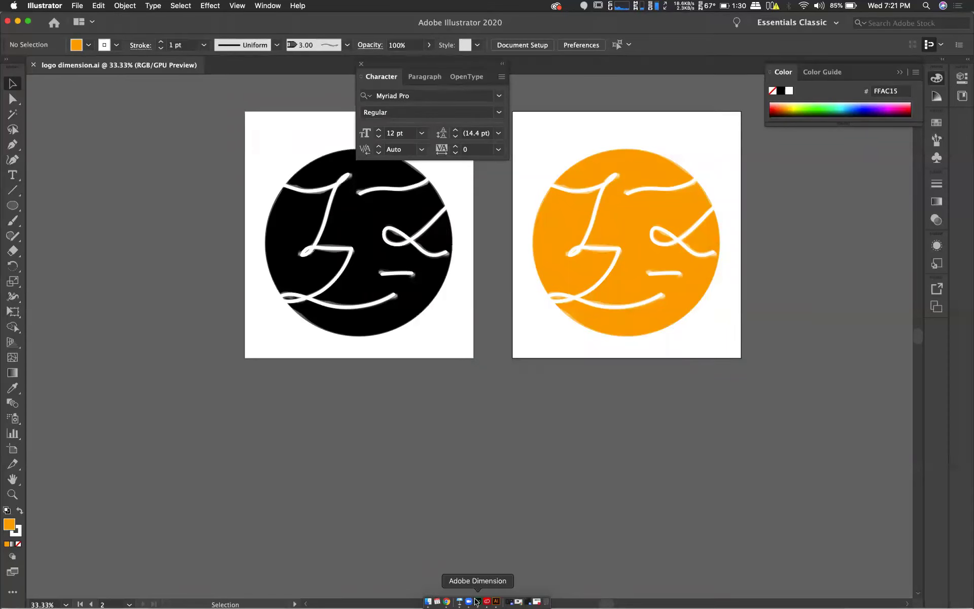
left_click(477, 602)
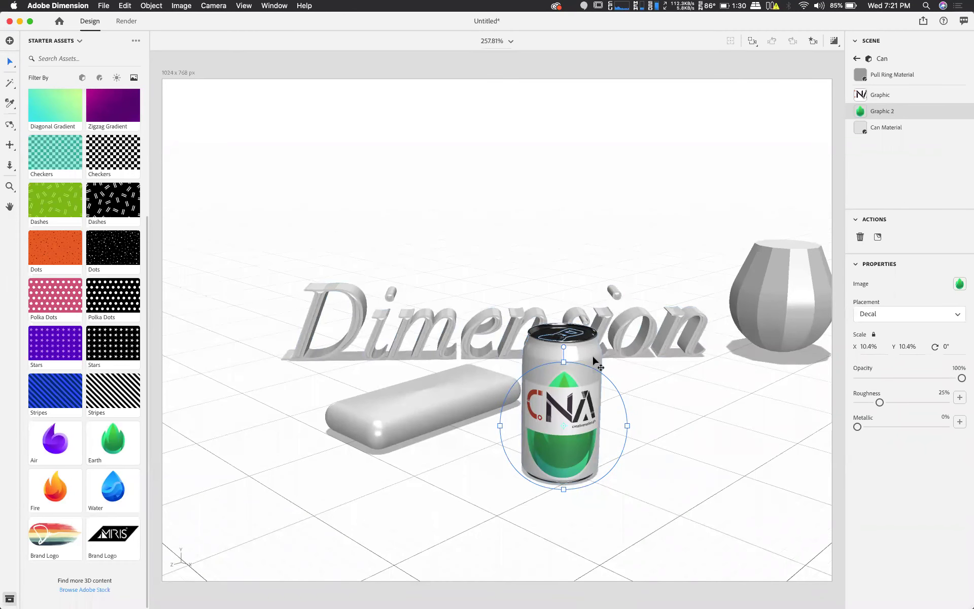
left_click(614, 364)
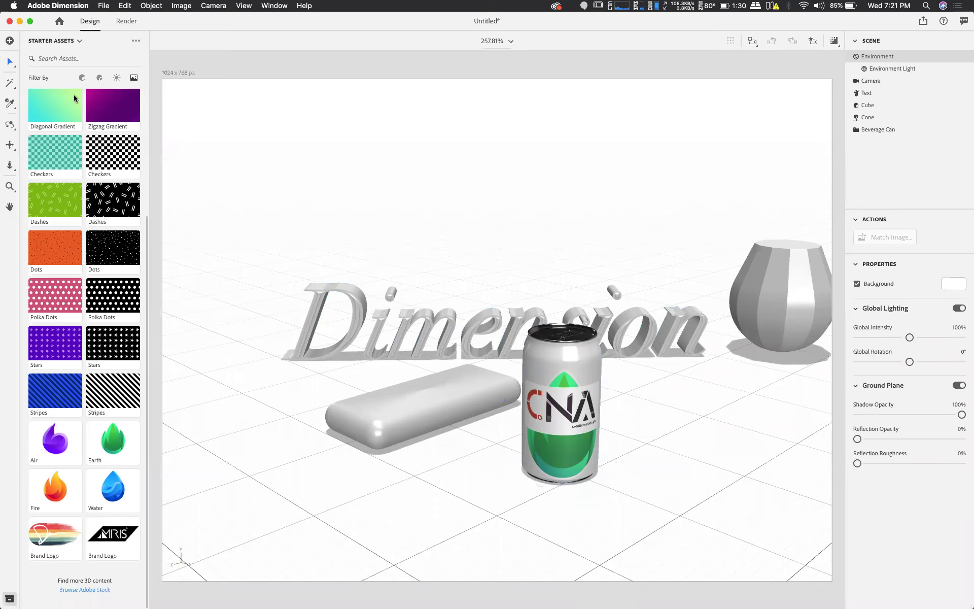
left_click(82, 78)
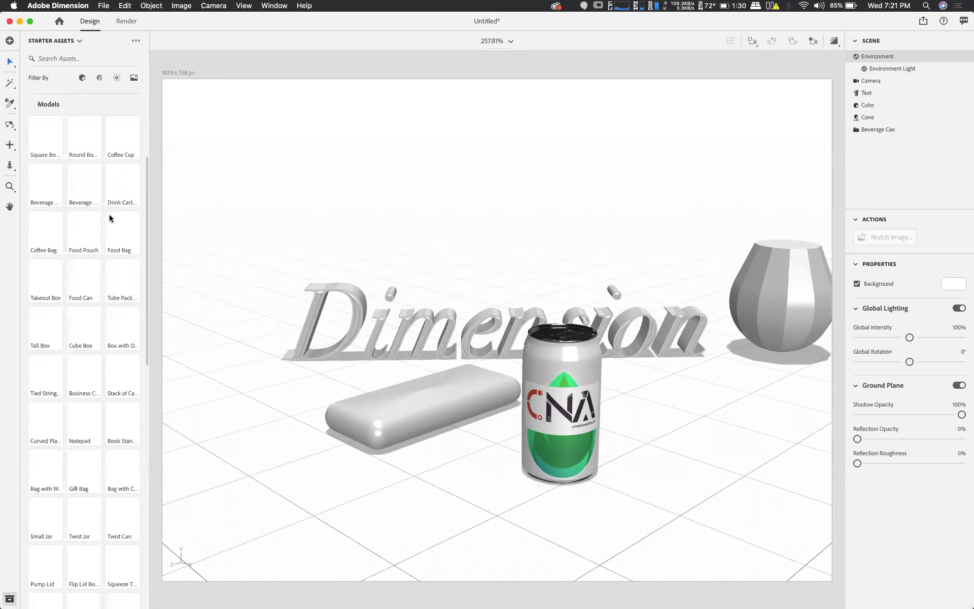
left_click(43, 230)
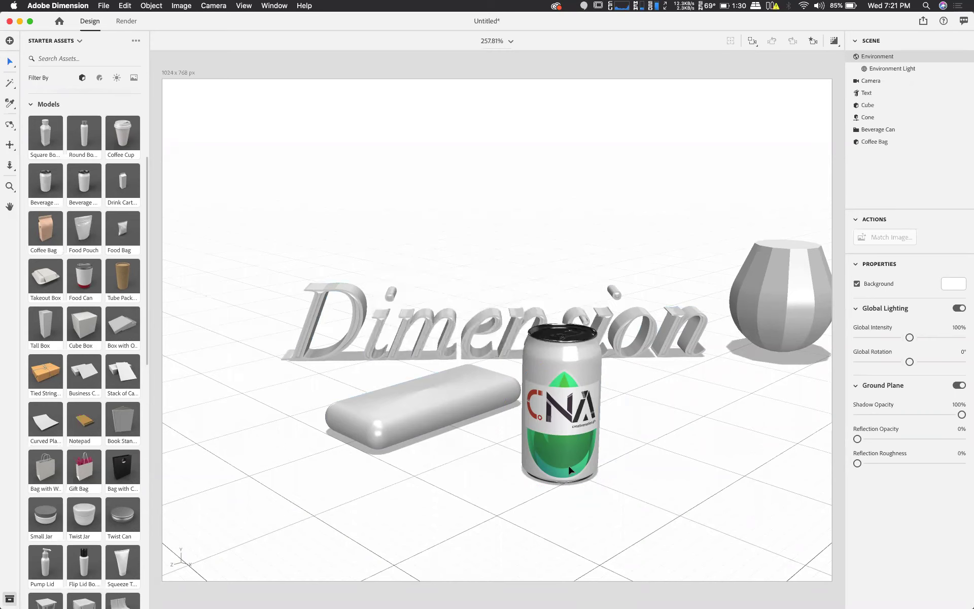
left_click_drag(665, 505, 660, 458)
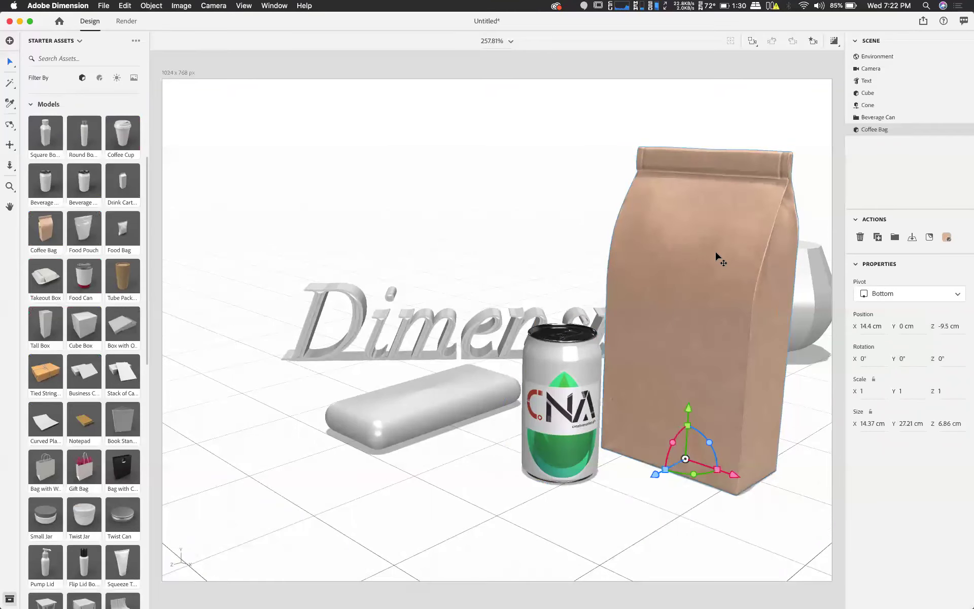
Place "logo dimension.ai" from the Desktop as a graphic on the coffee bag and shift it slightly up and left on the front face.
left_click(929, 237)
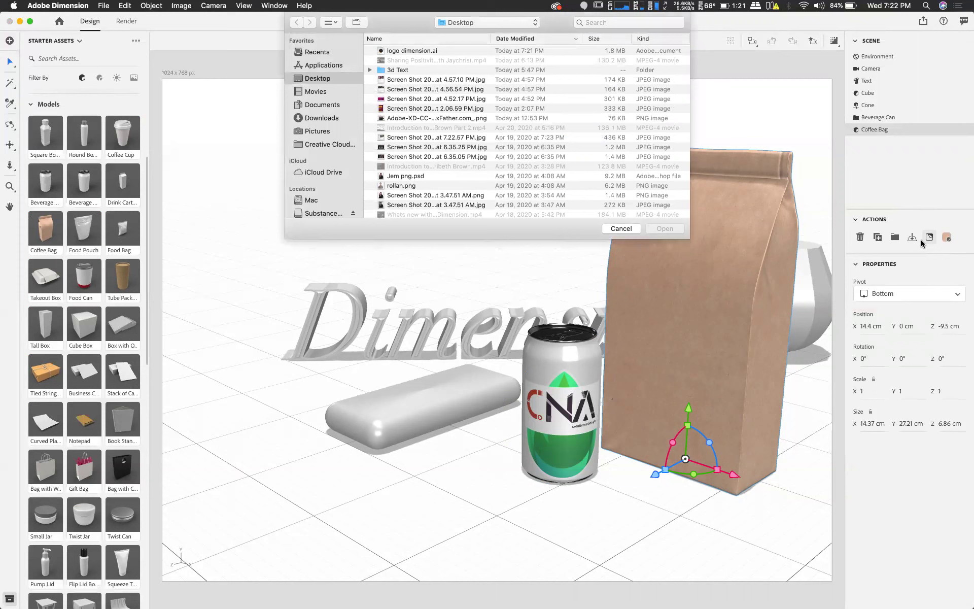
left_click(432, 51)
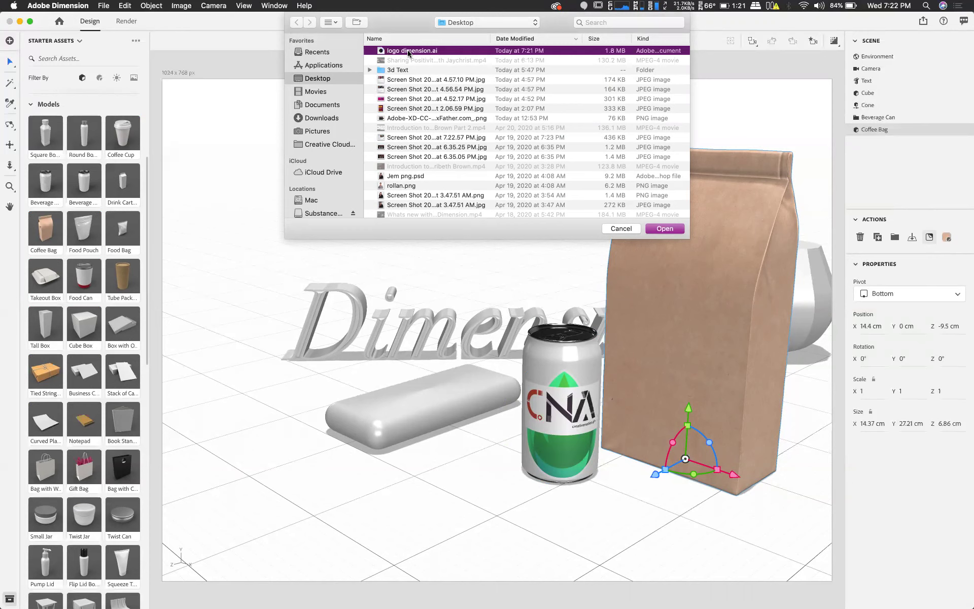
left_click(663, 229)
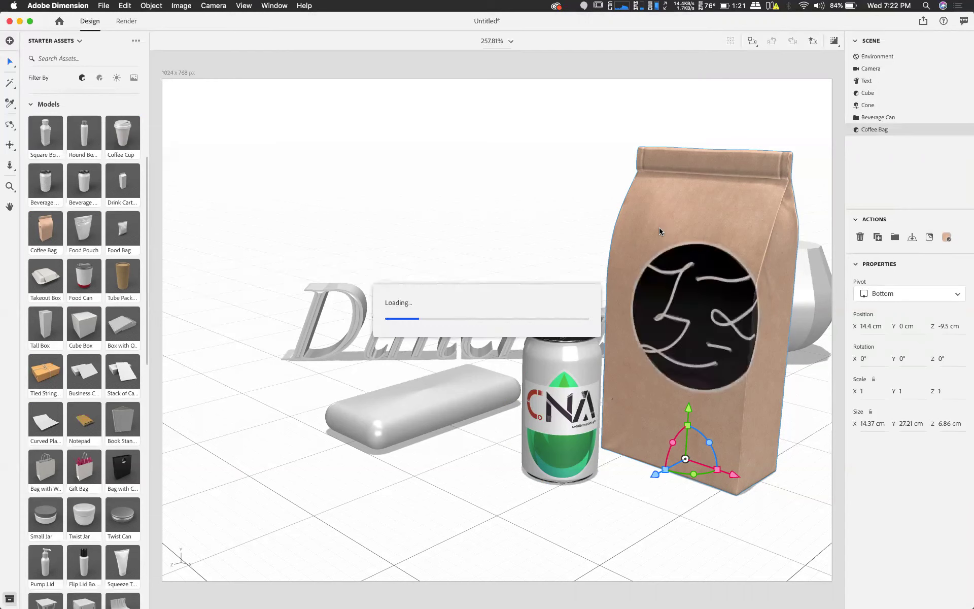
left_click_drag(692, 294, 674, 282)
left_click(673, 282)
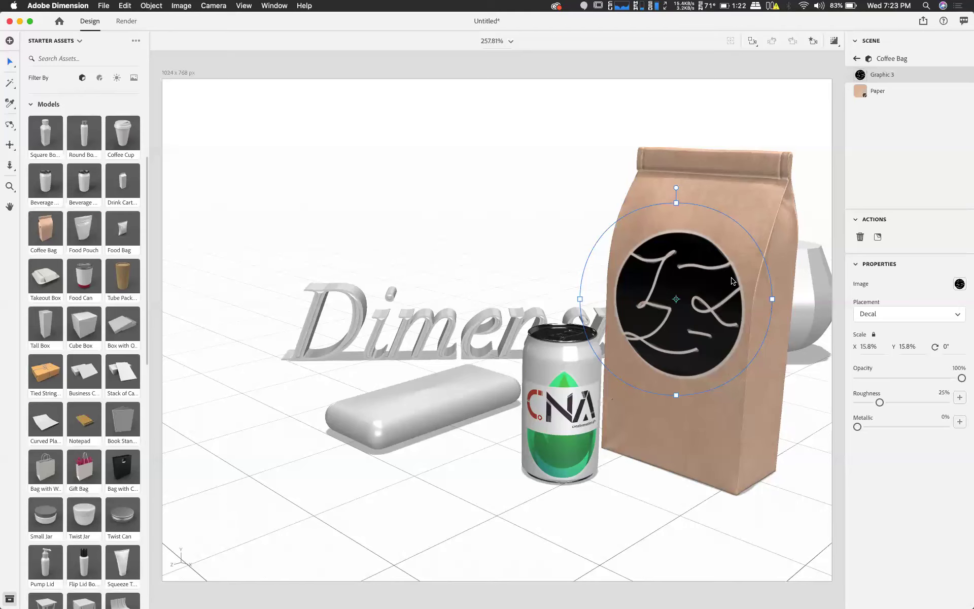
Switch the coffee bag graphic's source image to Artboard 2.
left_click(960, 285)
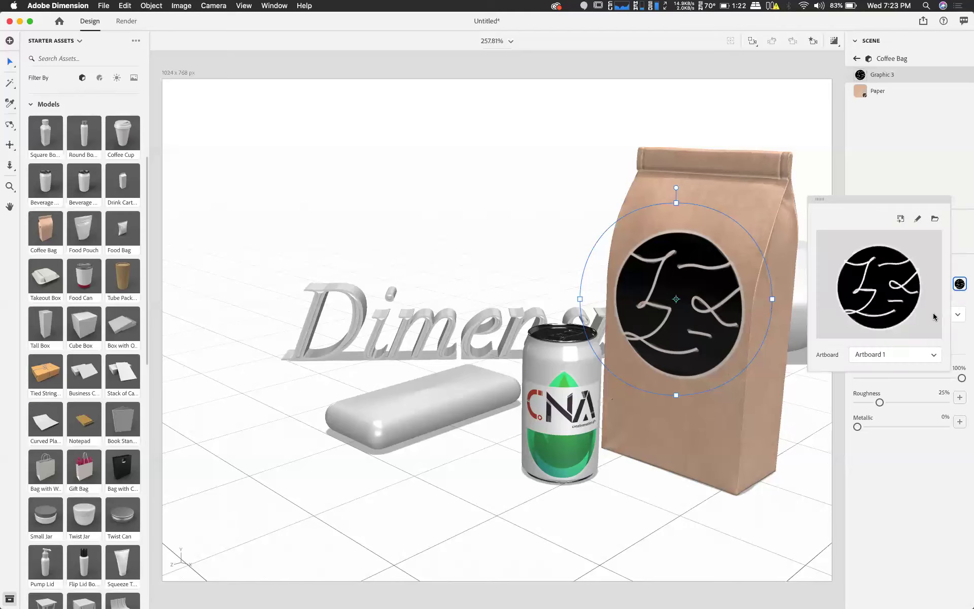
left_click(933, 360)
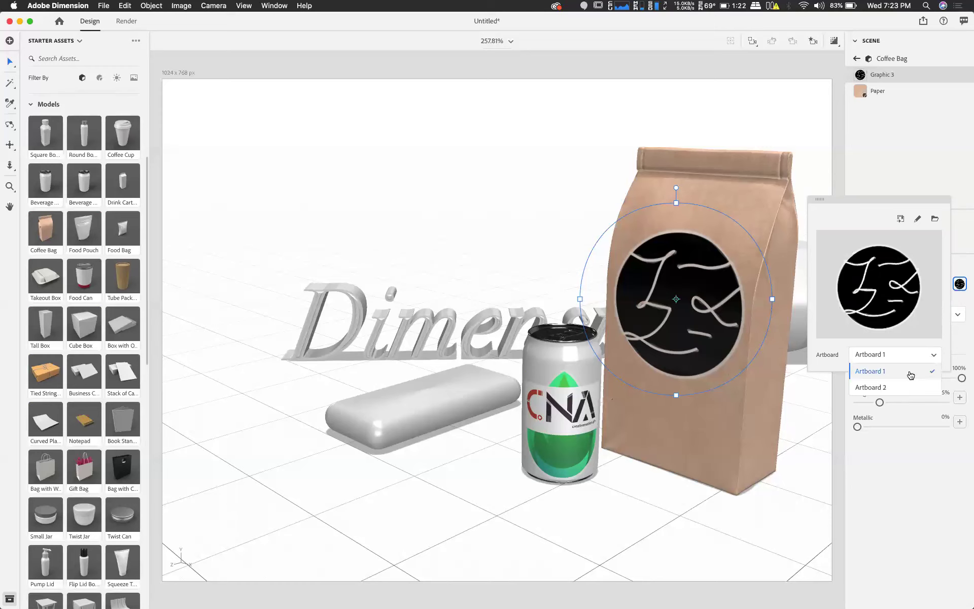
left_click(880, 388)
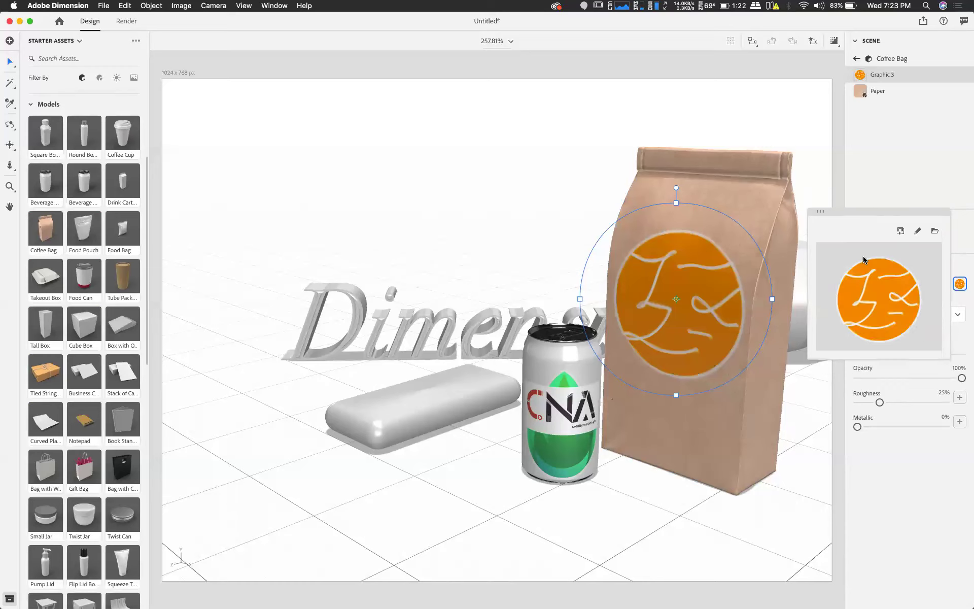
left_click(893, 163)
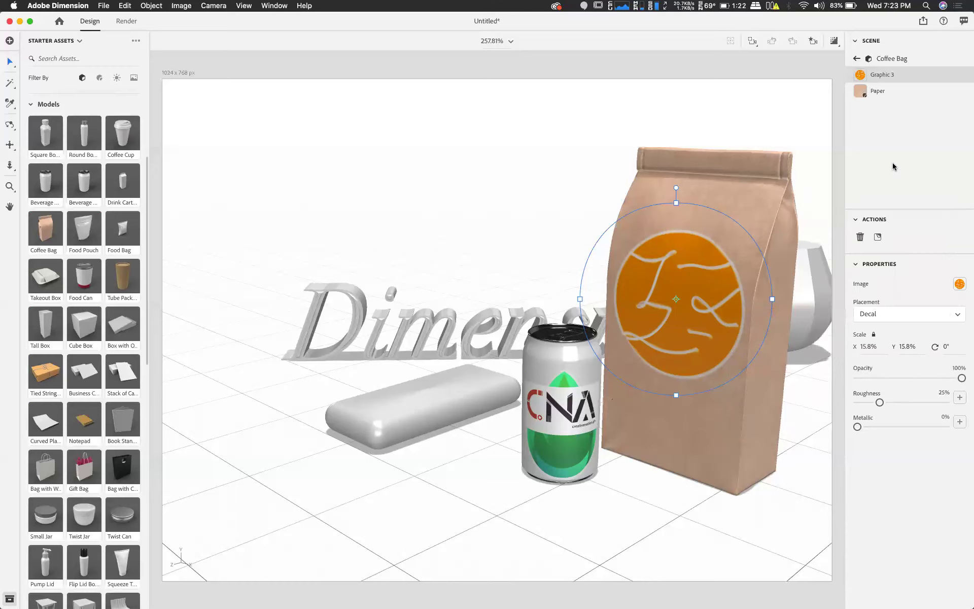